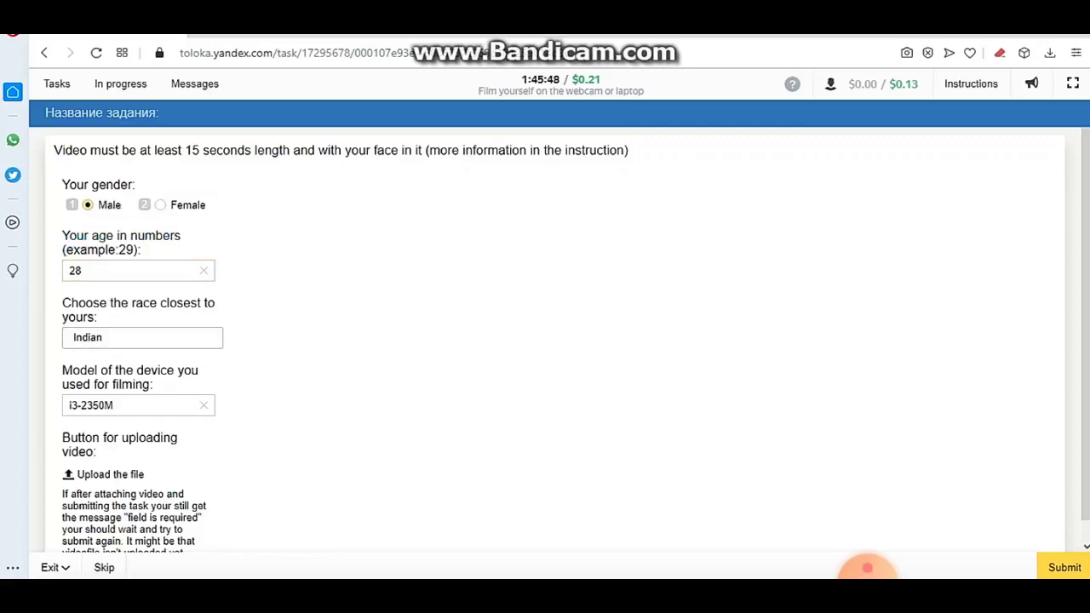
Check the chosen race and the entered device model in the task form
click(141, 337)
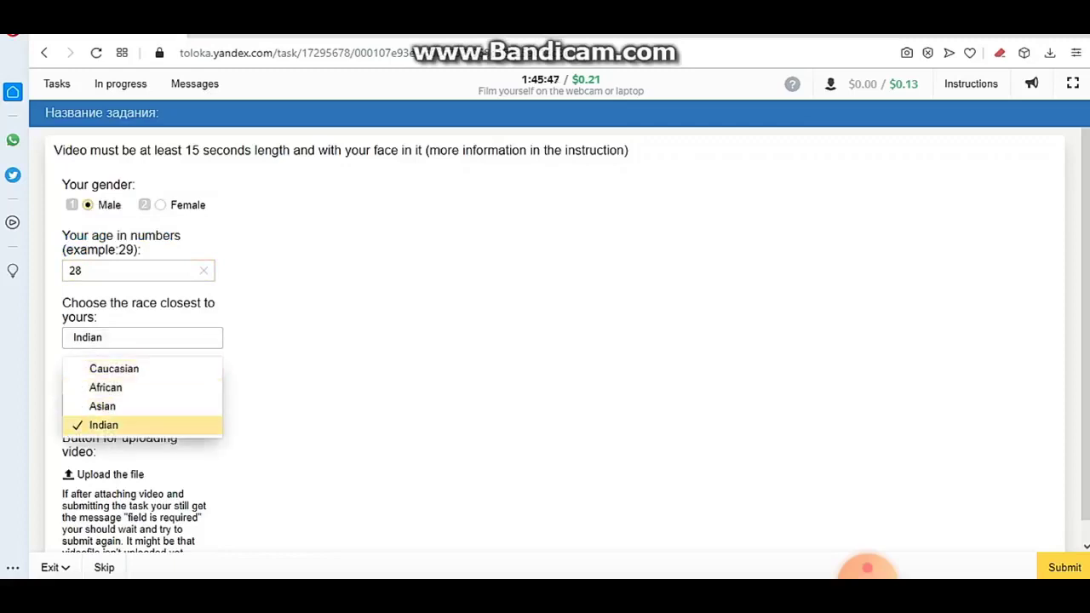
key(Return)
drag(115, 405, 68, 406)
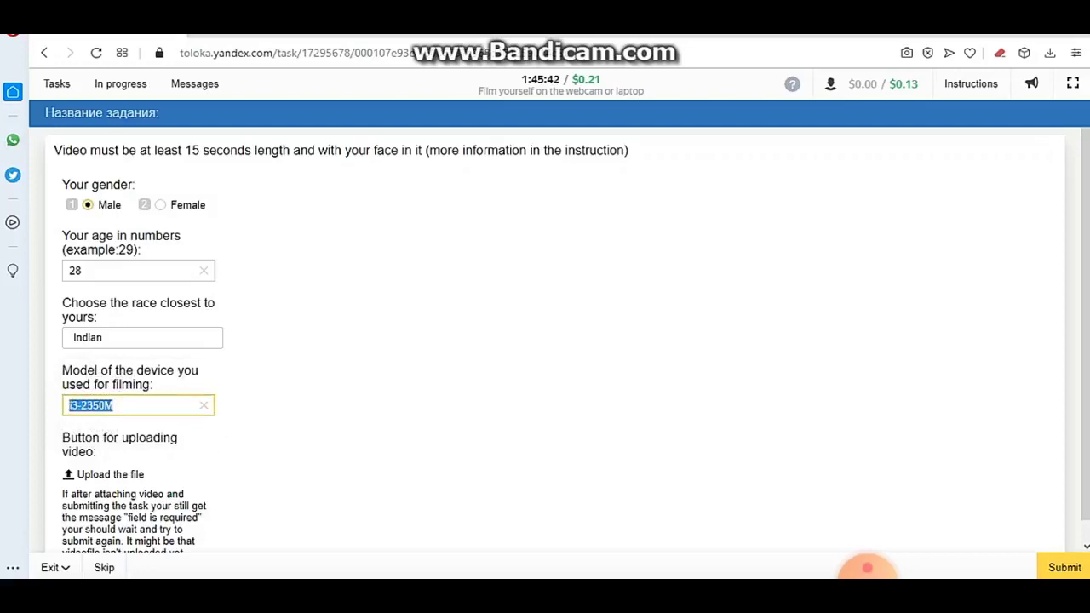
key(Tab)
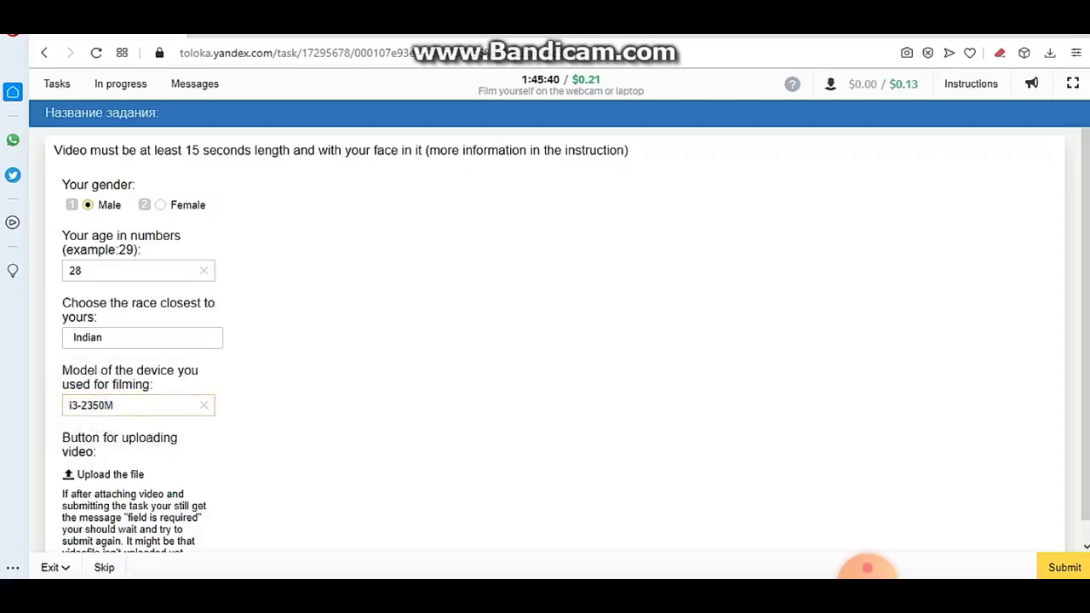
Switch to the computer's System information window and go back to the Control Panel home page
key(alt+Tab)
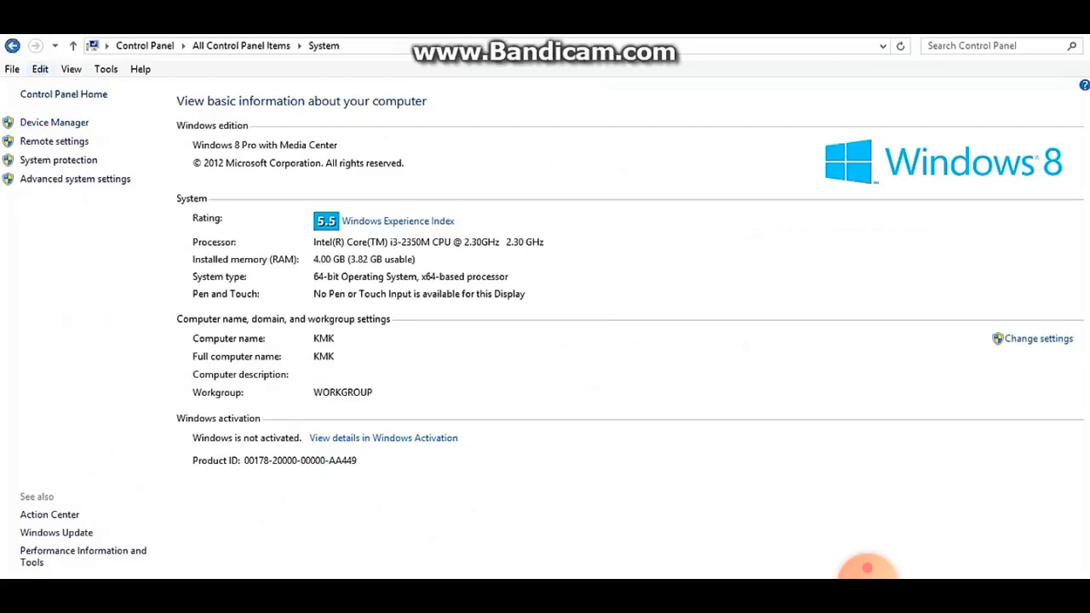
click(12, 45)
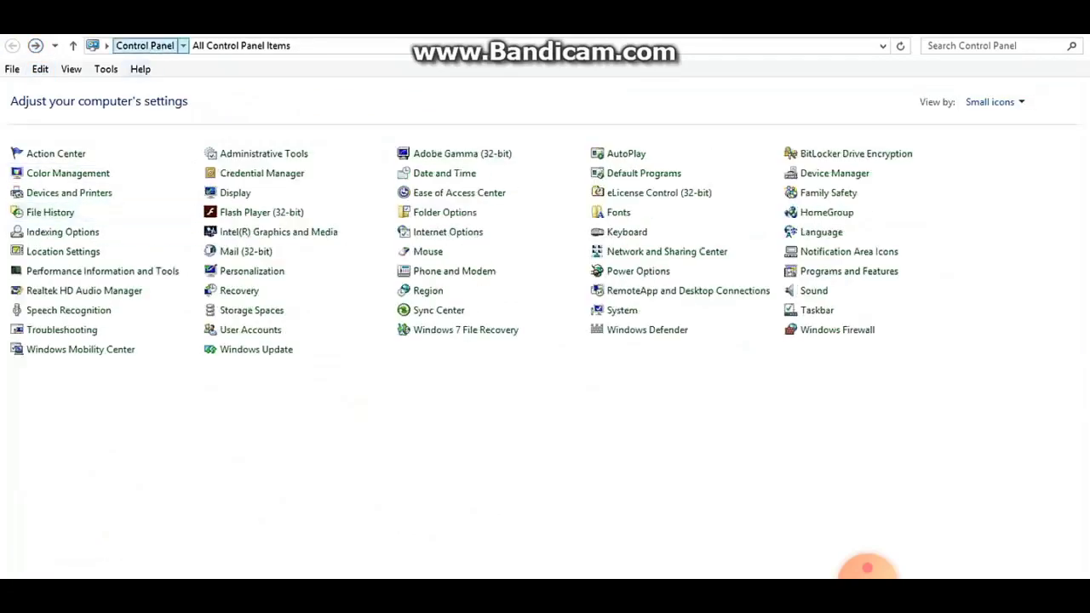
click(145, 45)
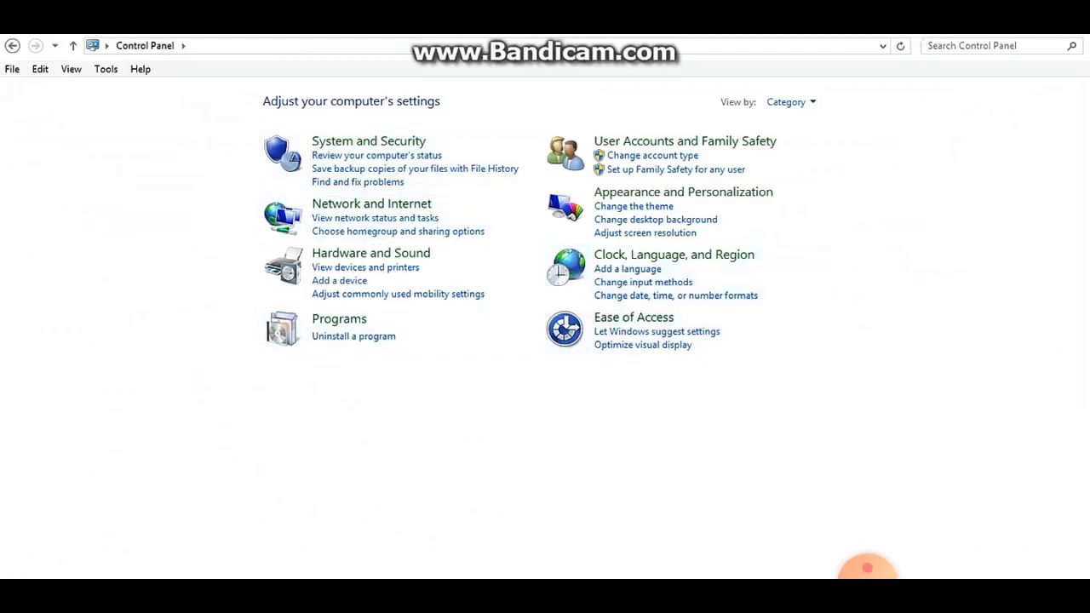
Search the installed apps for "con" and open Control Panel
key(super+c)
click(1058, 162)
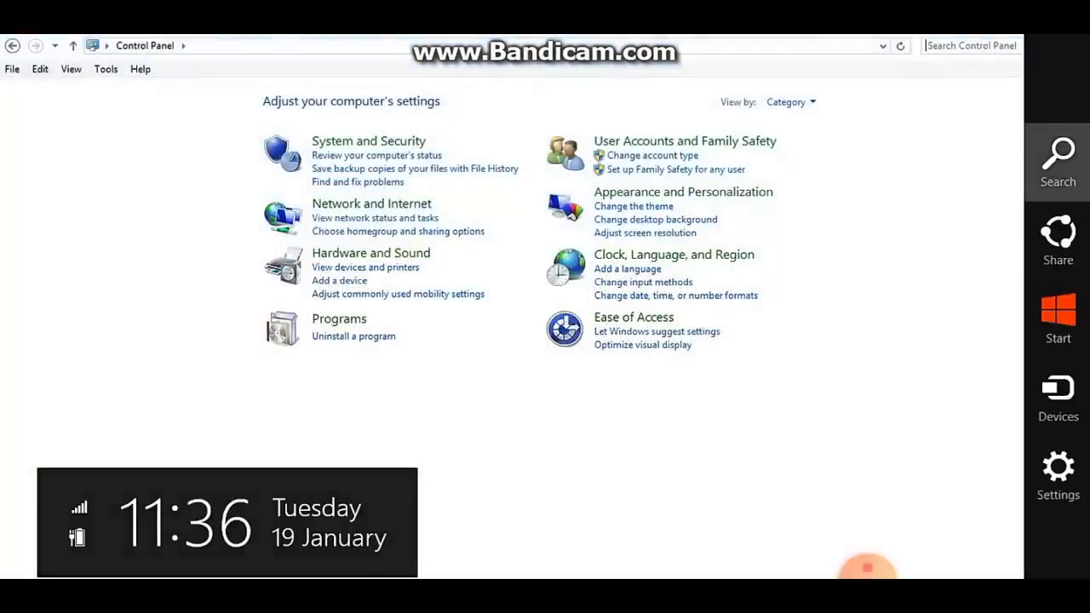
text(con)
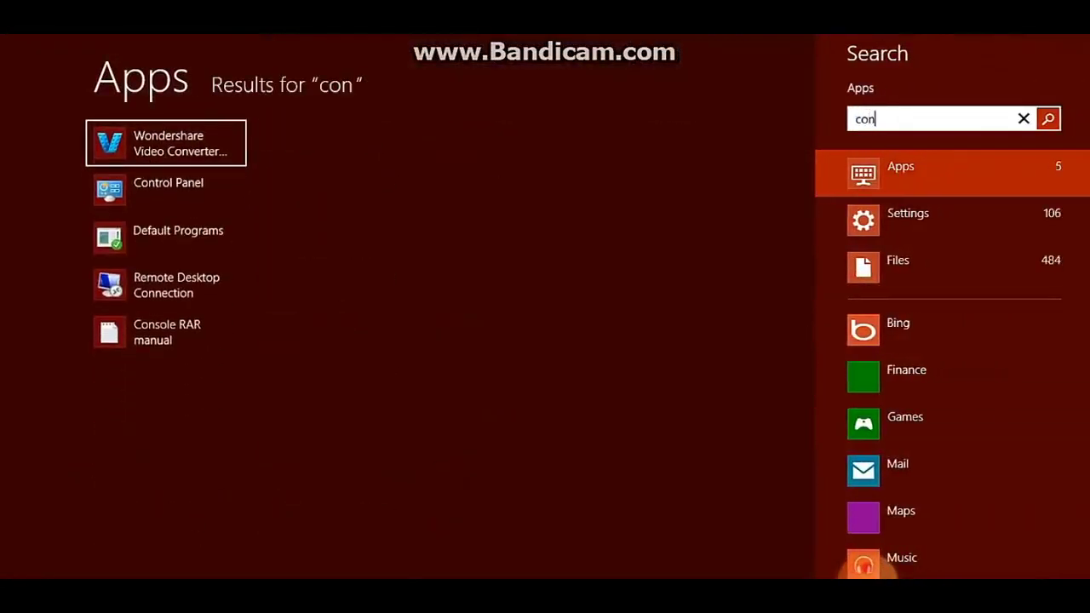
click(167, 189)
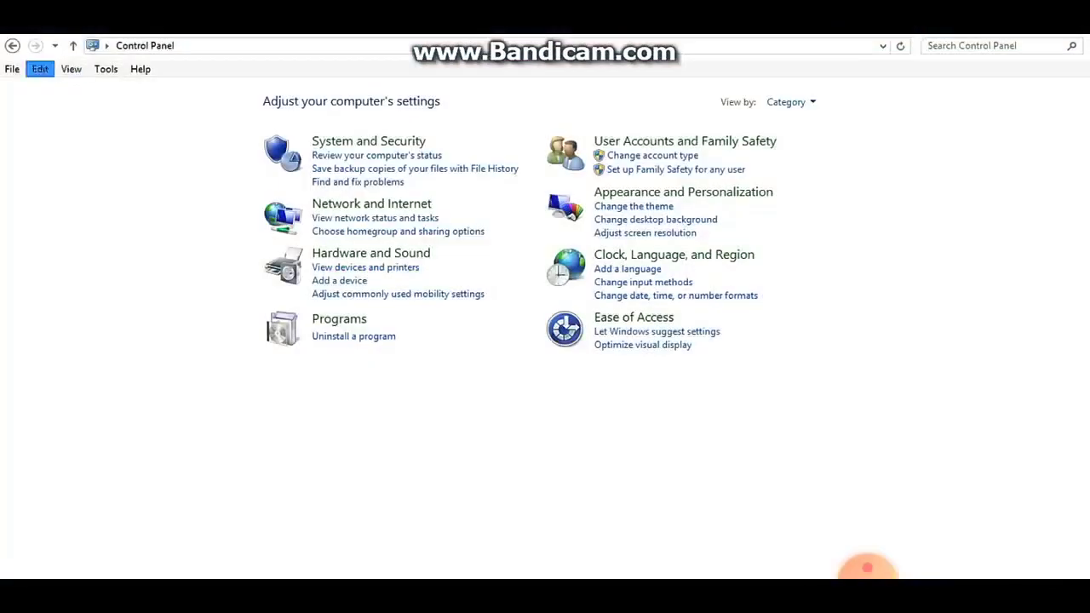
Open the System page from All Control Panel Items and mark the processor model with the screen pen
click(13, 46)
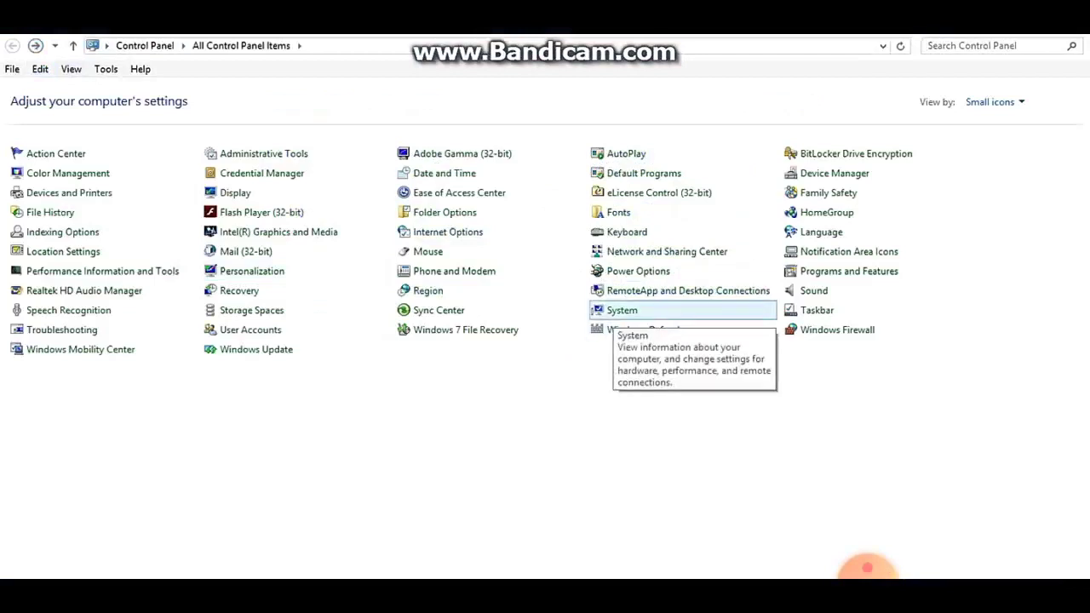
click(622, 310)
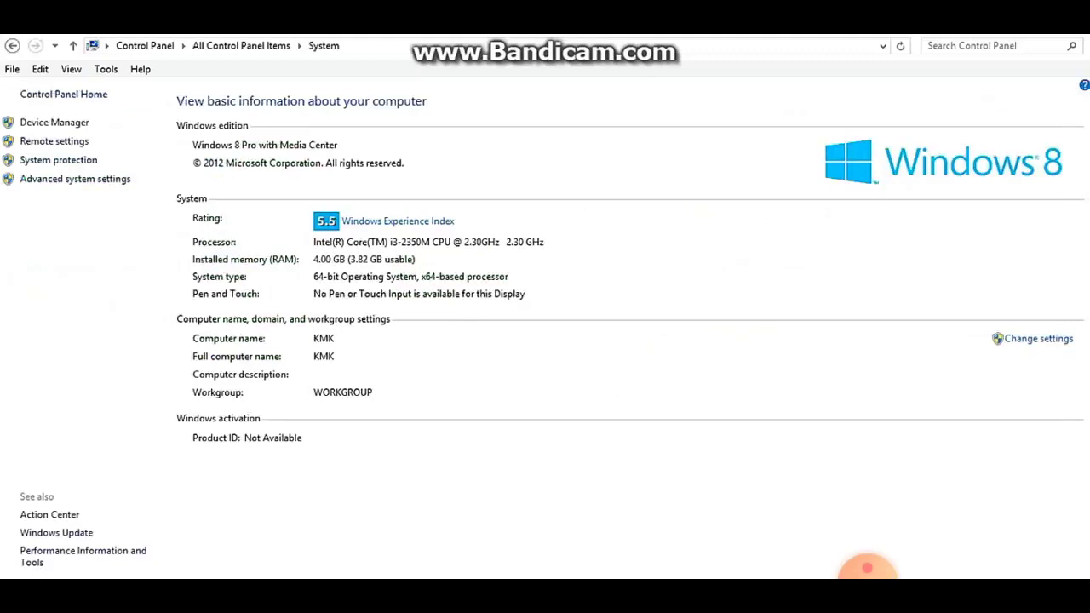
key(ctrl+alt+d)
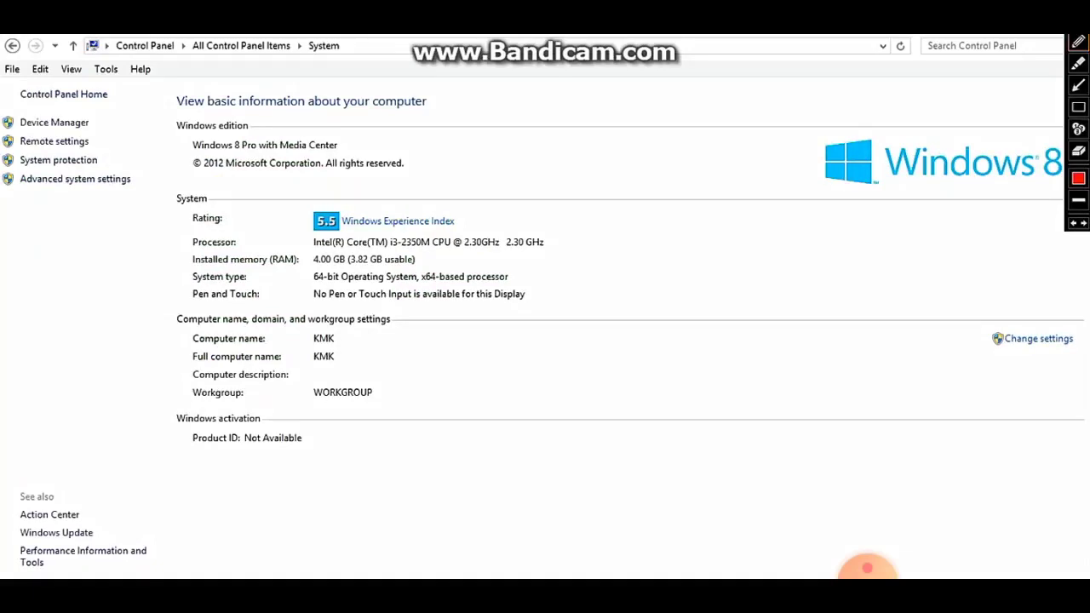
drag(390, 248, 430, 248)
key(Escape)
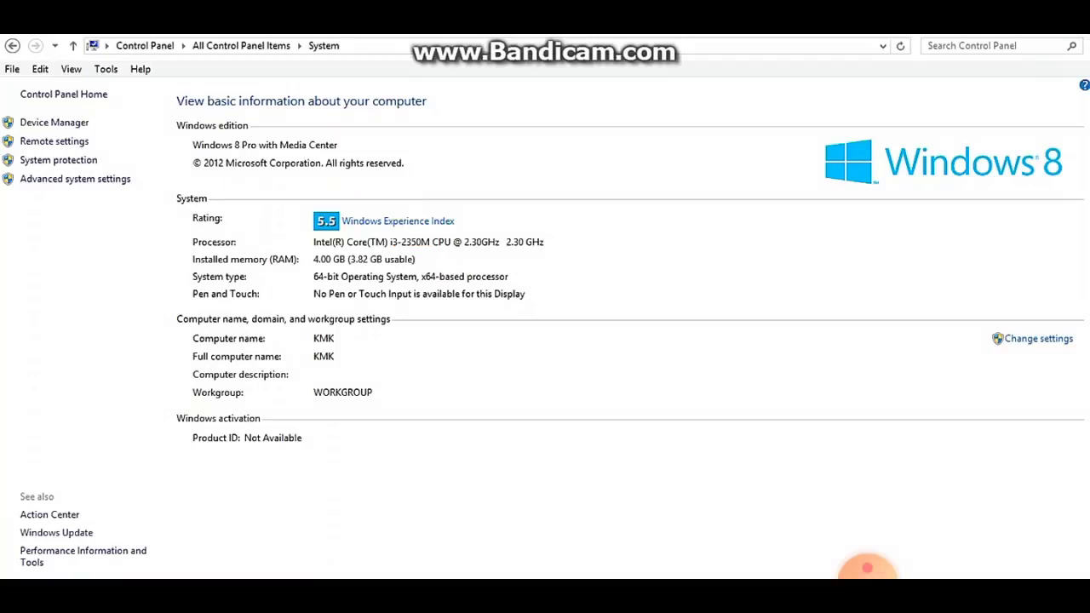
Switch back to the Toloka task in the browser and compare the device model entry
key(alt+Tab)
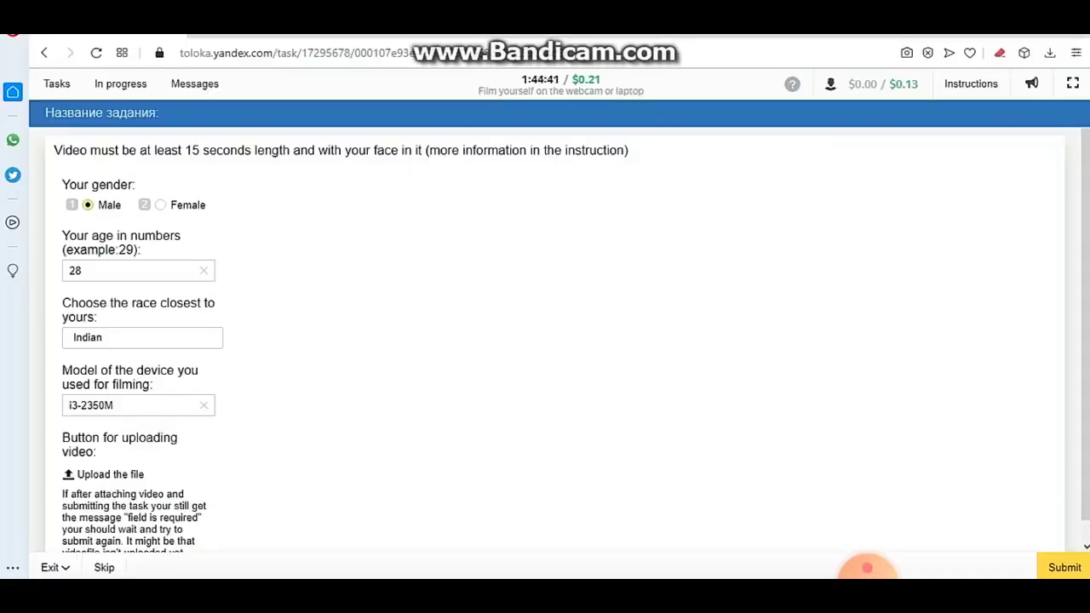
drag(114, 405, 68, 405)
click(68, 405)
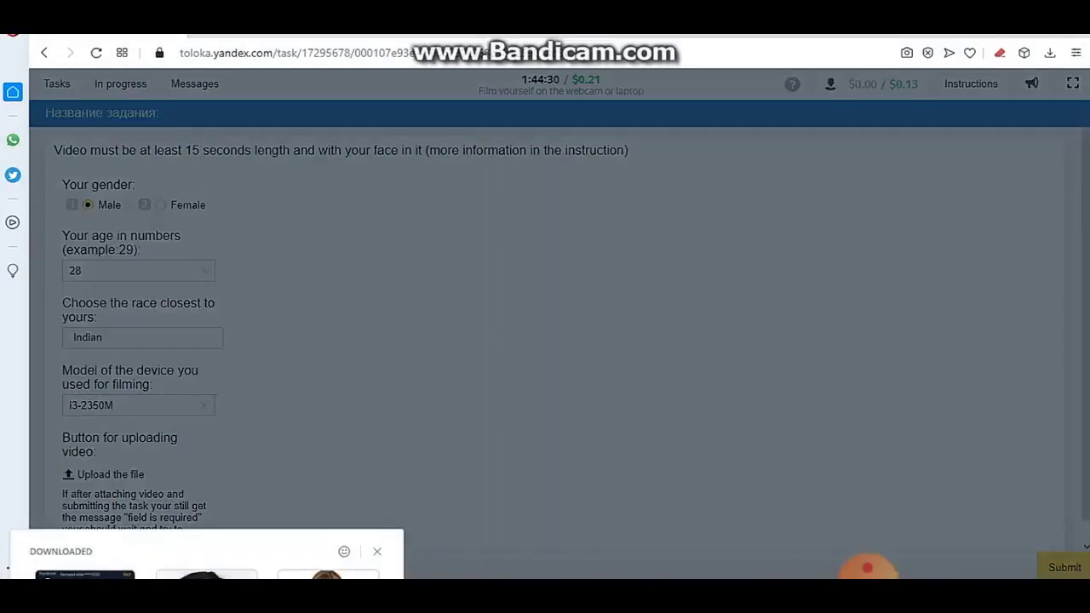
Dismiss the downloads popup and attach video040 from the Camera Roll folder in Pictures as the task video
click(376, 551)
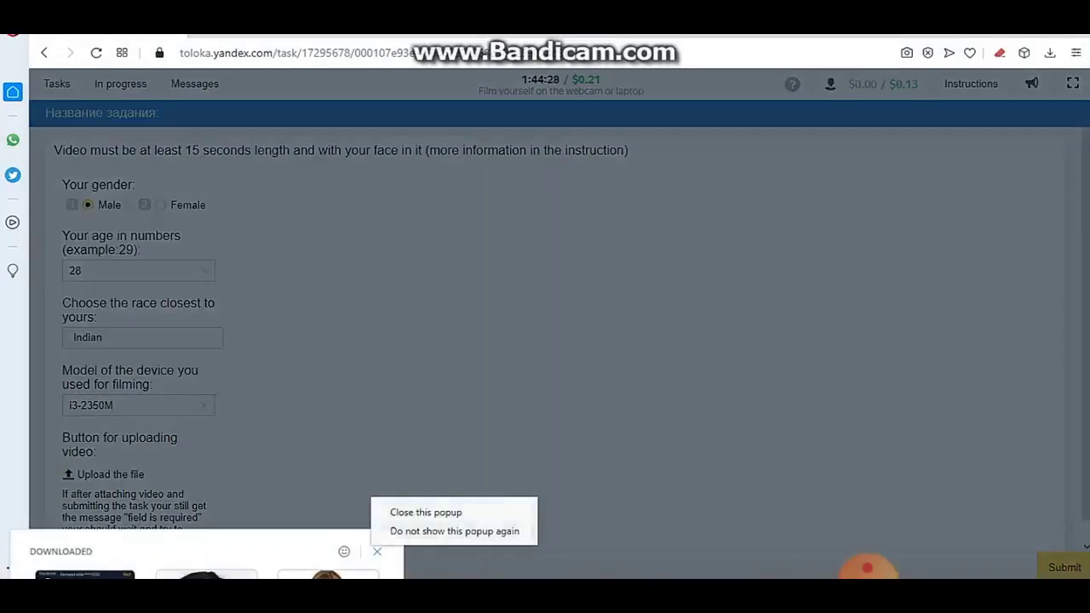
click(426, 512)
click(109, 474)
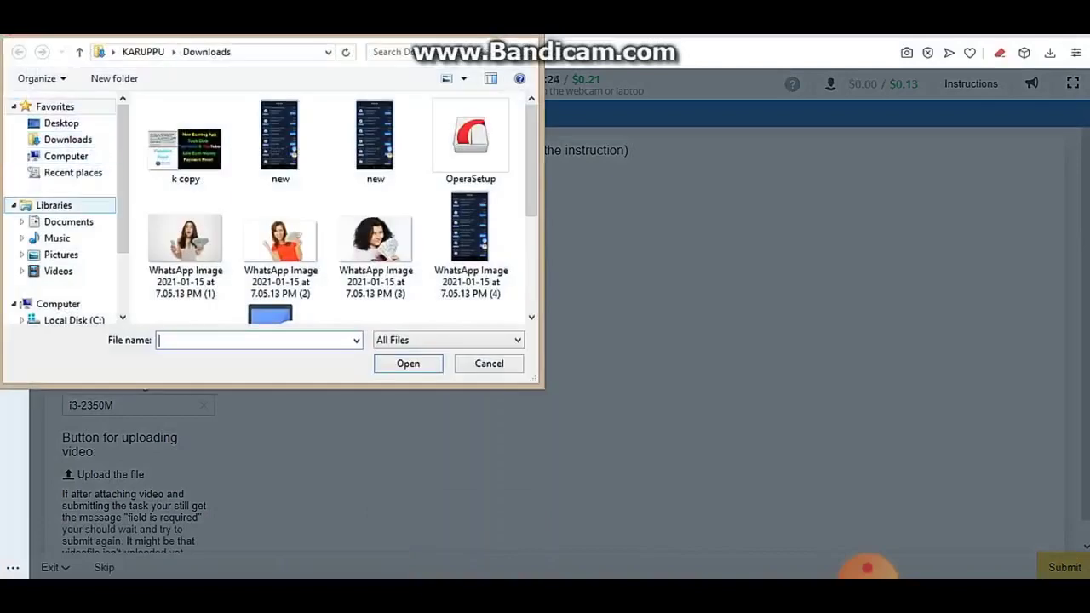
click(60, 255)
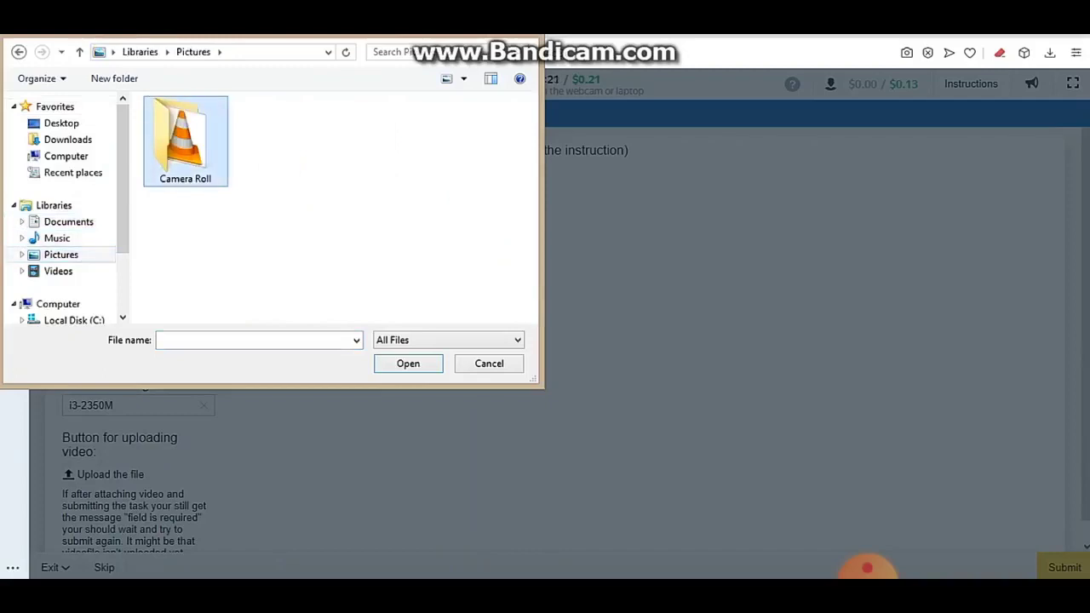
double_click(185, 141)
click(185, 141)
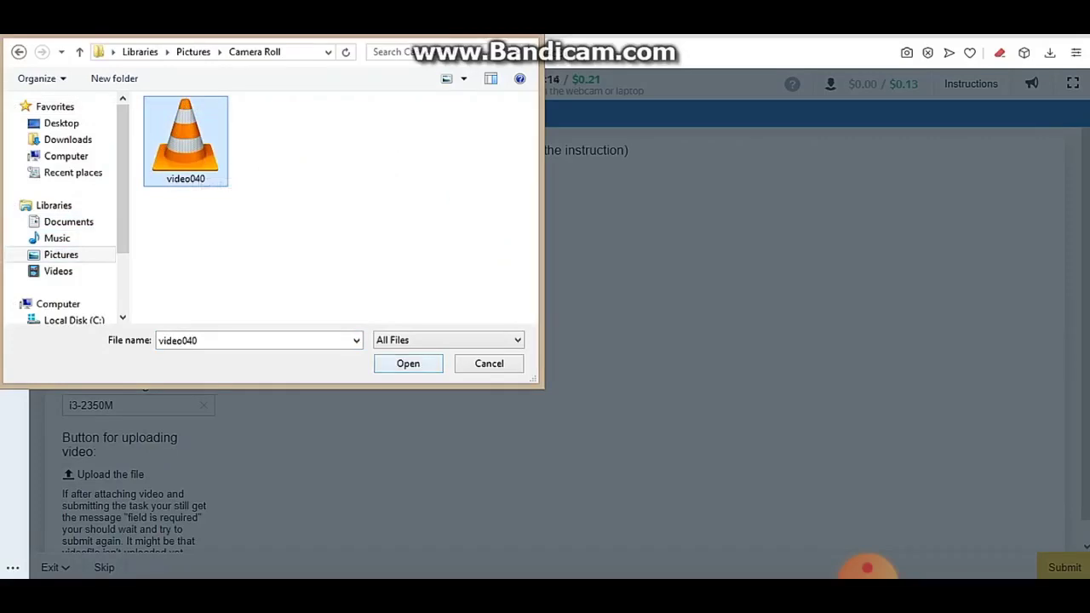
key(Return)
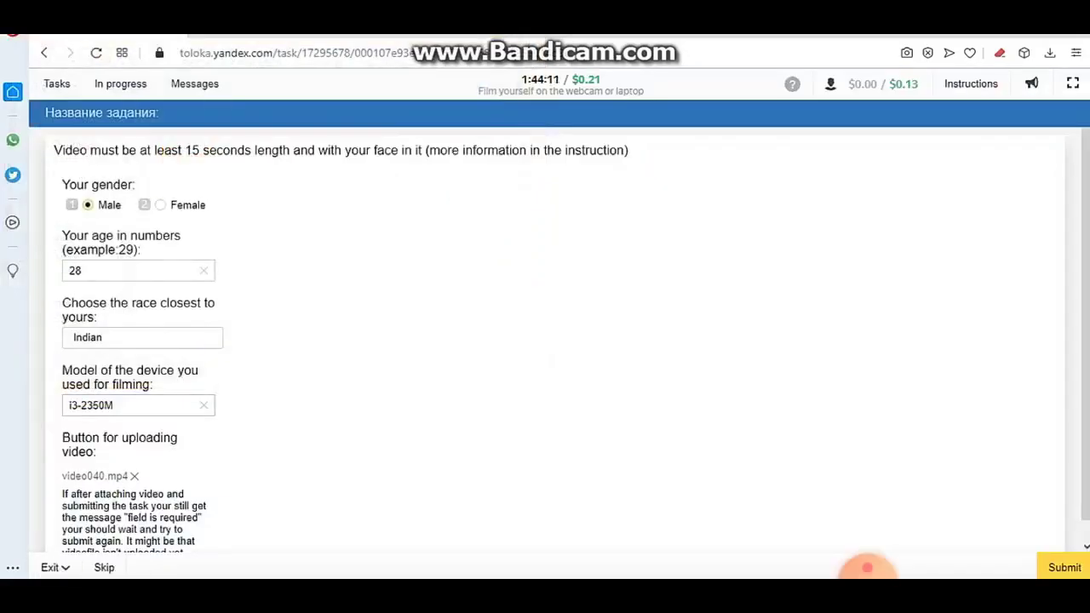
Read the note below the attached video about waiting and submitting again
scroll(555, 339, down, 1)
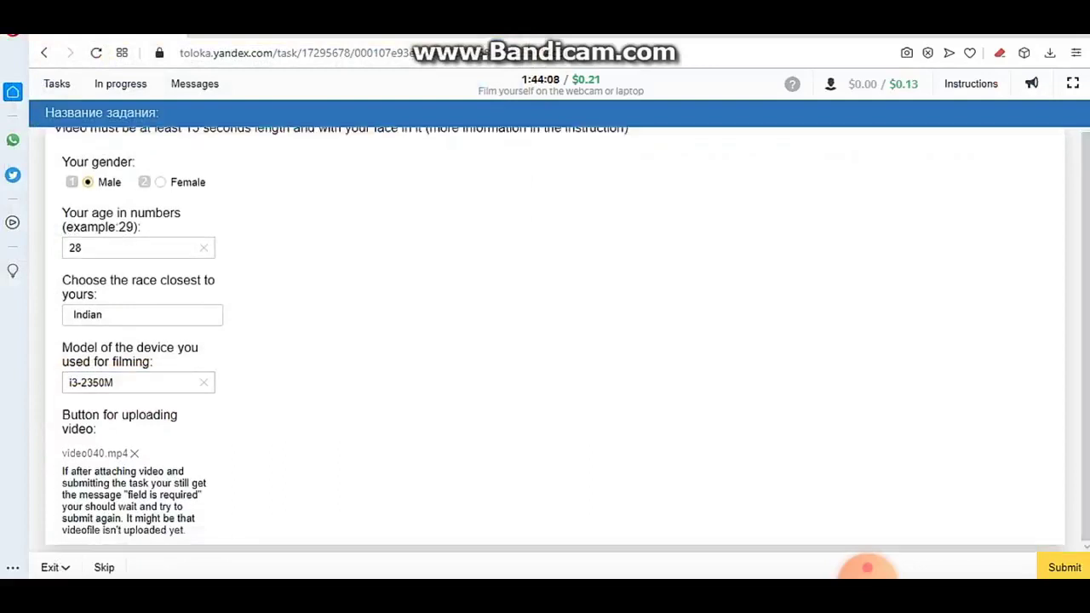
drag(62, 471, 185, 530)
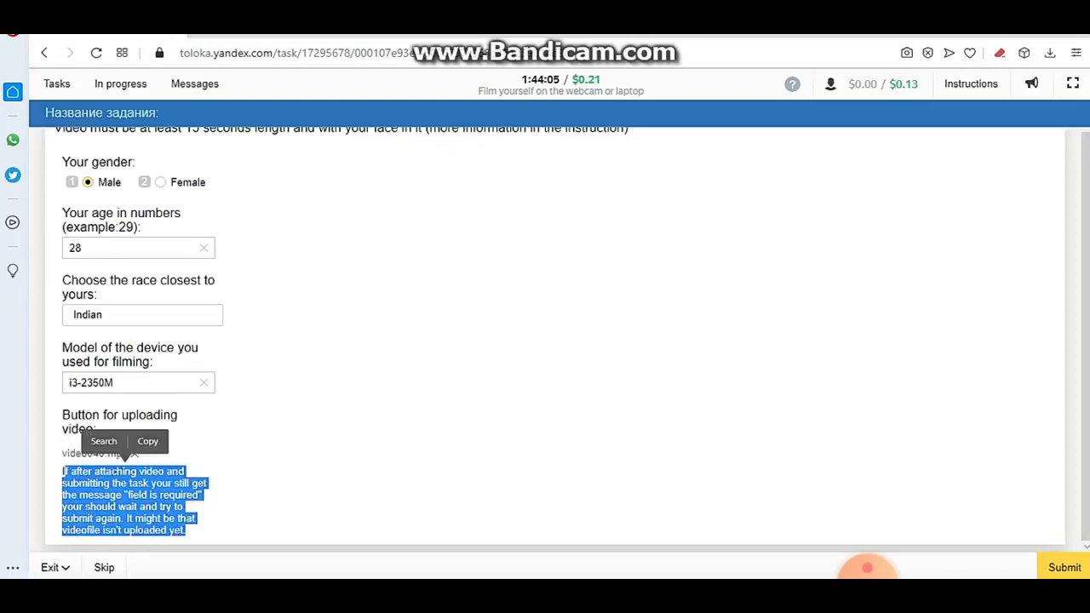
click(185, 529)
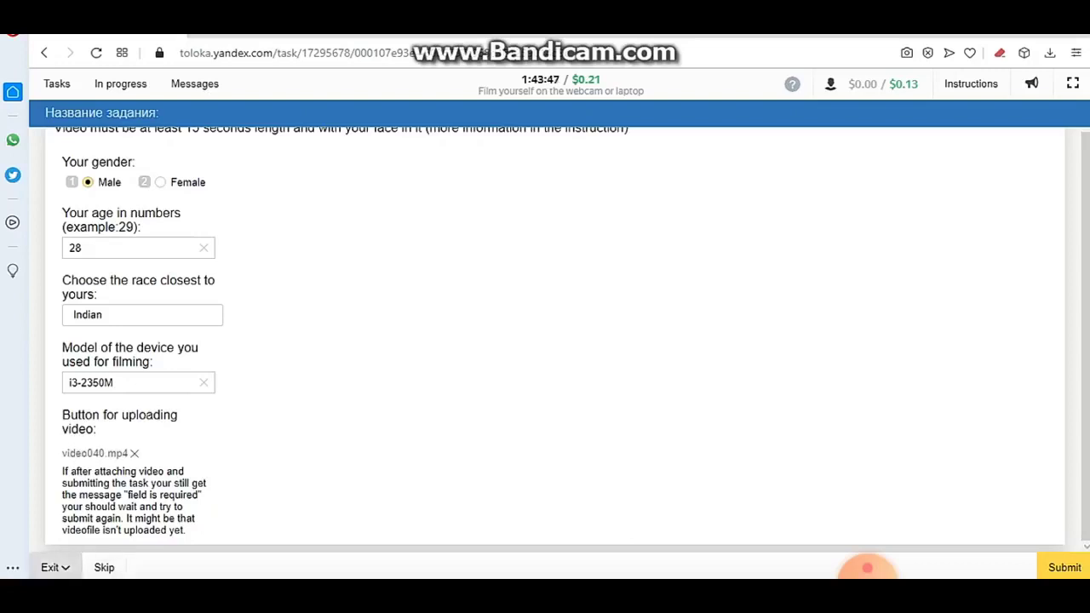
Try to submit and finish the filming task
click(51, 567)
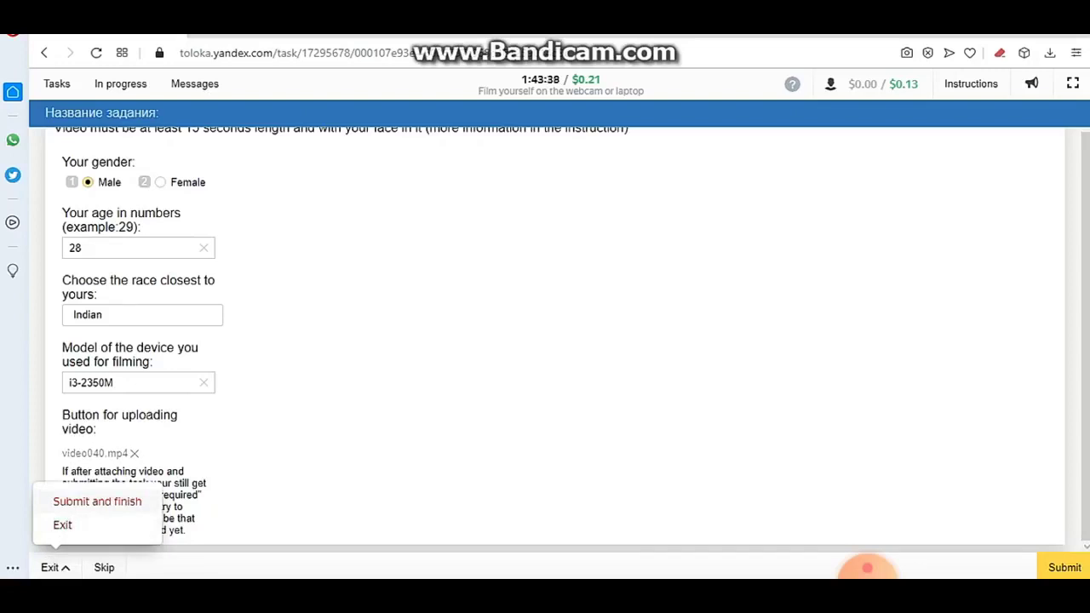
click(97, 501)
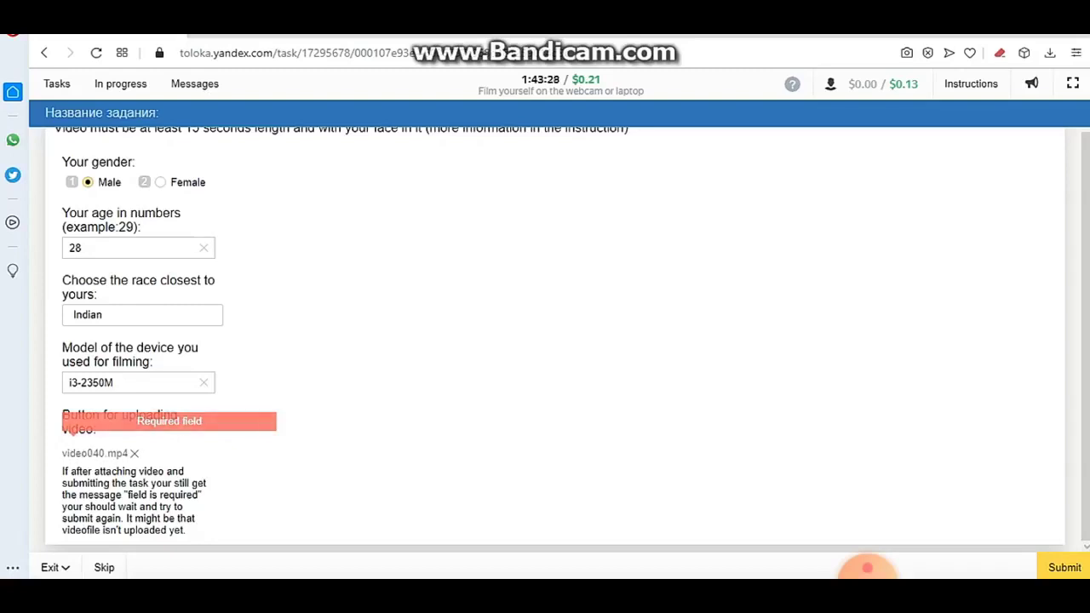
Handwrite "Wait" in red over the page and underline "uploaded" in the upload note, clearing the drawing at the end
key(ctrl+alt+d)
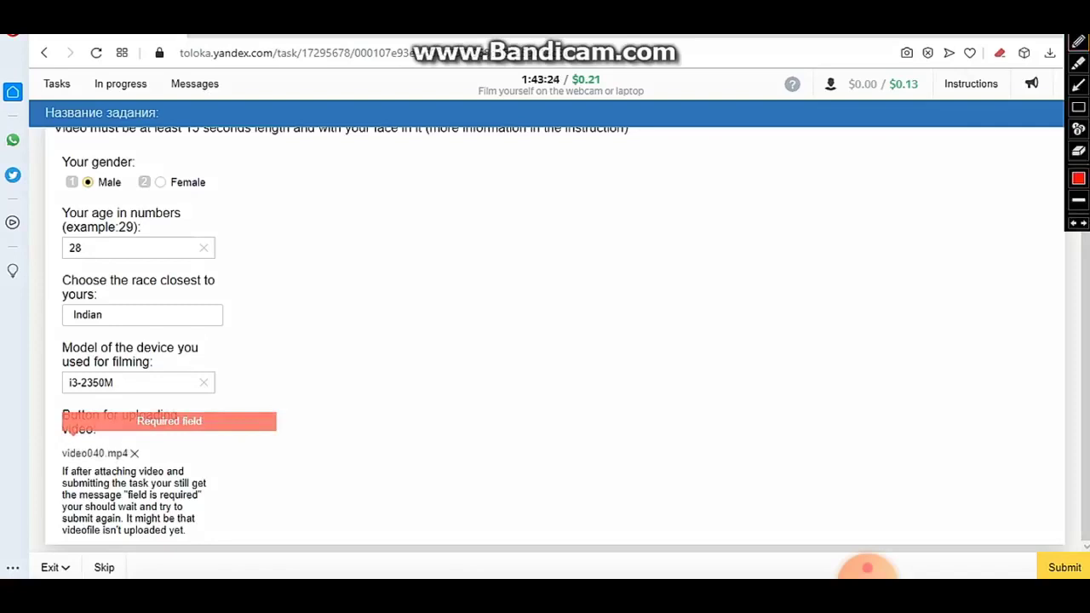
mouse_move(394, 303)
mouse_down()
mouse_move(427, 352)
mouse_move(475, 304)
mouse_move(468, 255)
mouse_move(515, 298)
mouse_move(570, 238)
mouse_move(603, 249)
mouse_move(641, 201)
mouse_move(611, 198)
mouse_up()
click(555, 206)
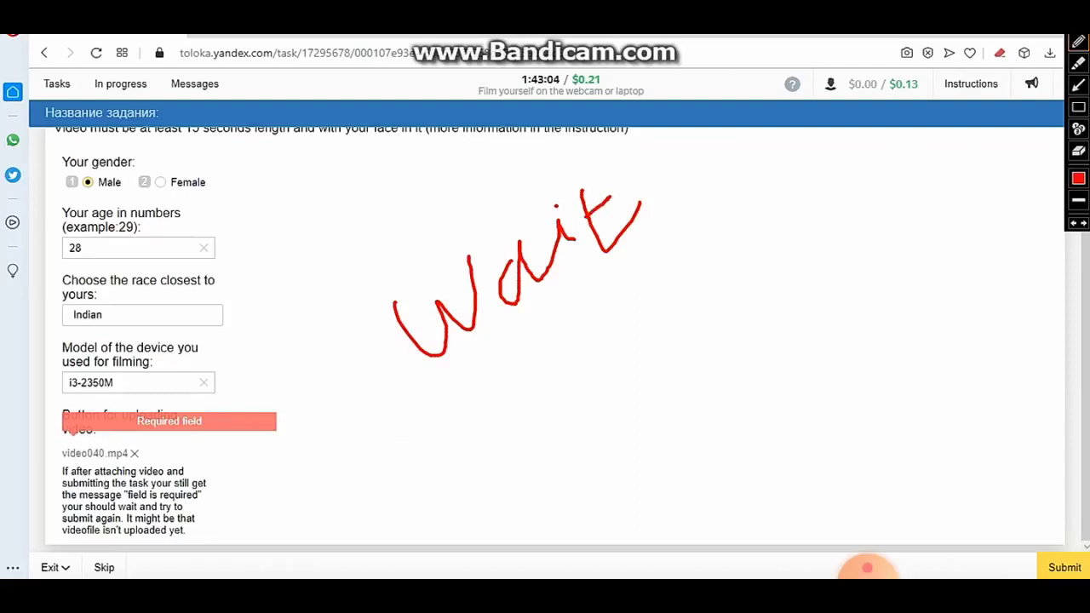
drag(123, 534, 165, 533)
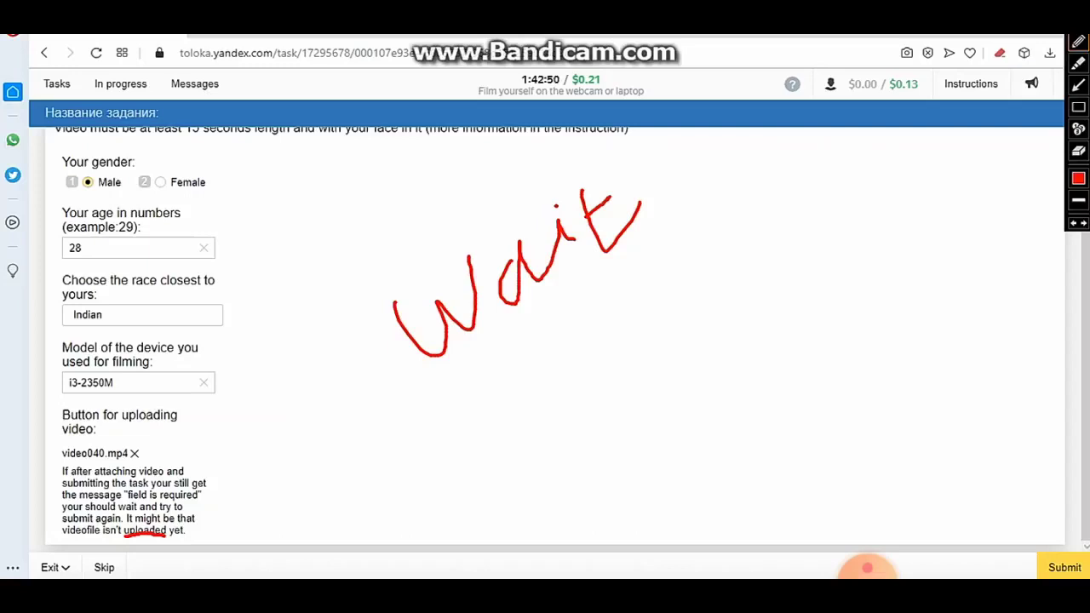
key(Escape)
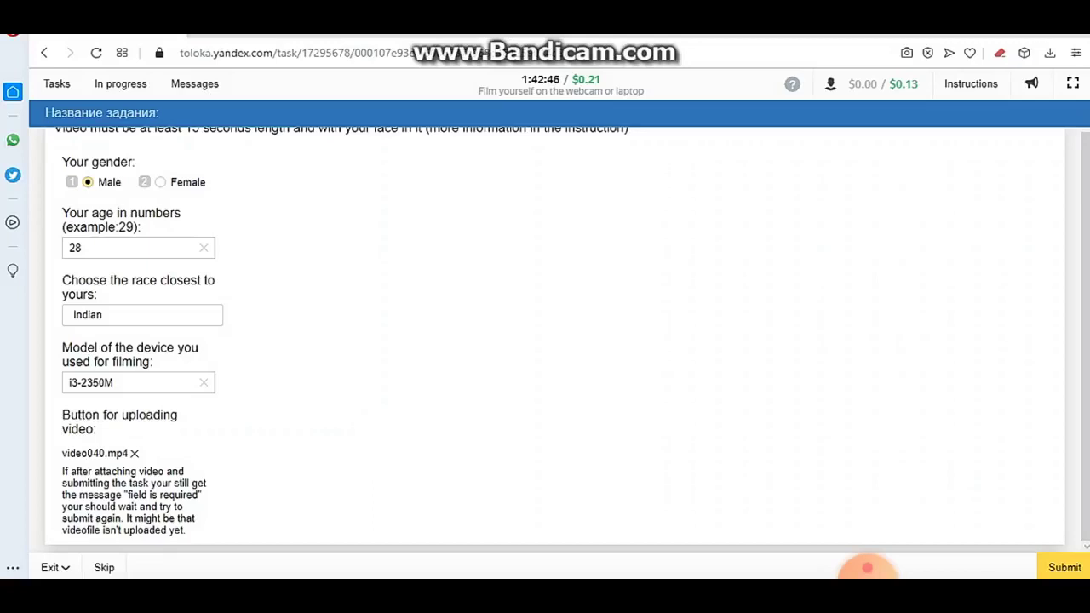
Check the attached video040.mp4 file name, and submit and finish the task
drag(122, 453, 62, 453)
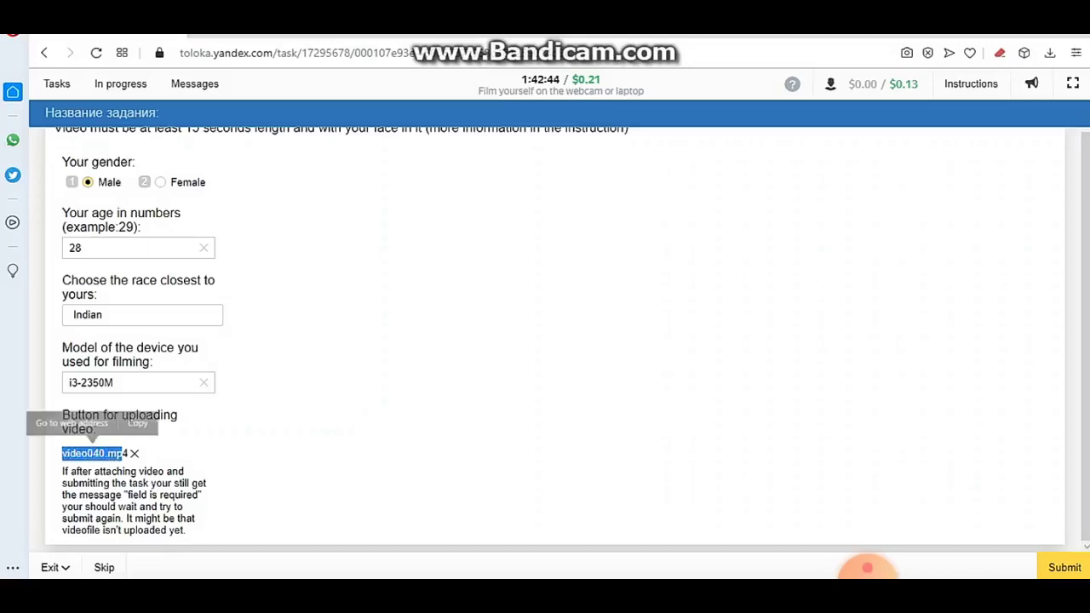
click(91, 453)
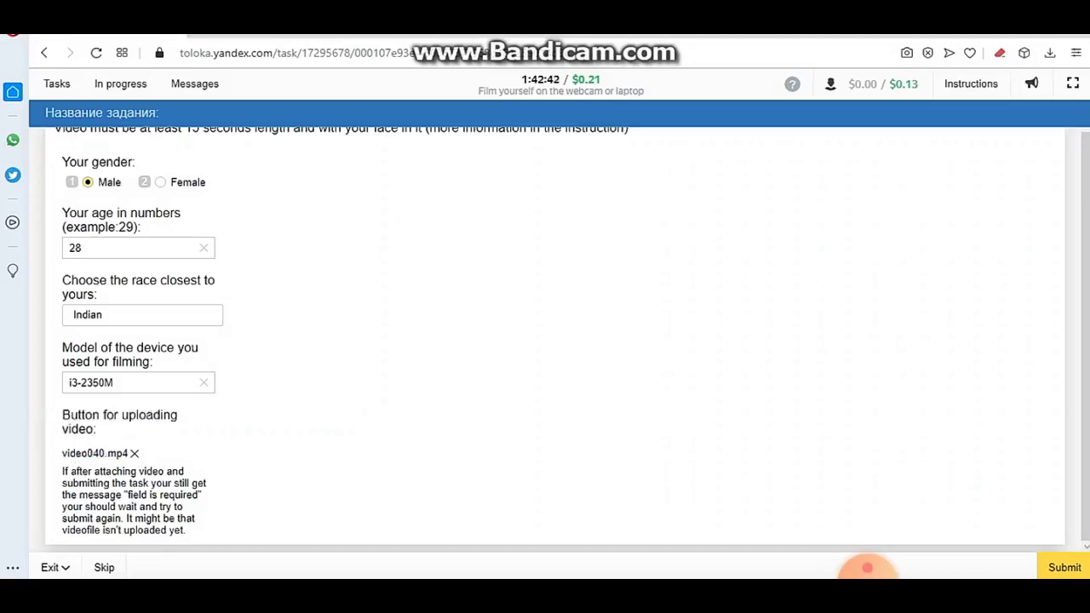
click(53, 567)
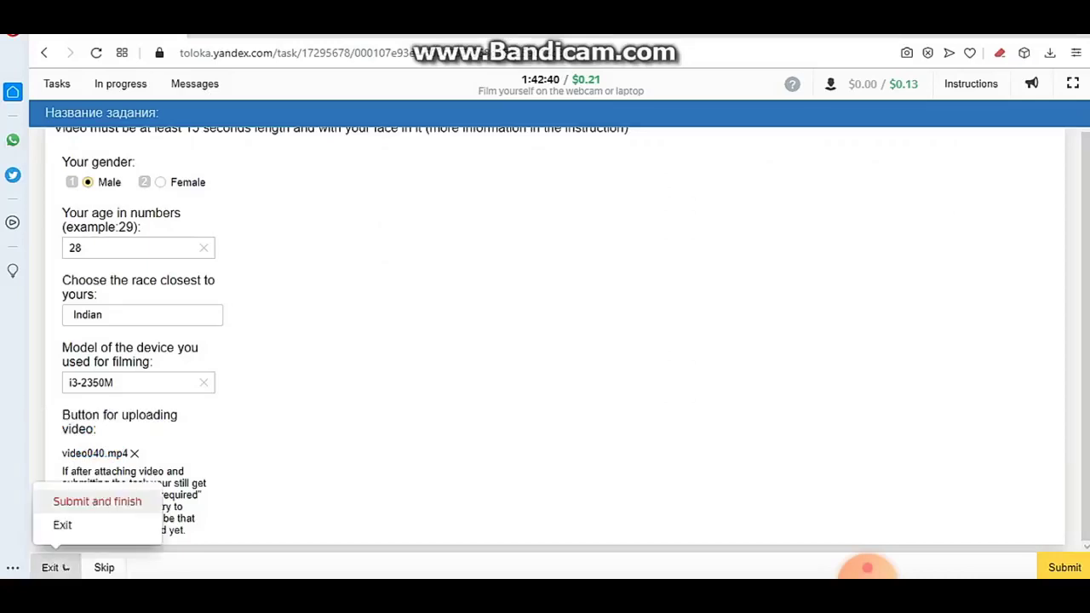
click(97, 502)
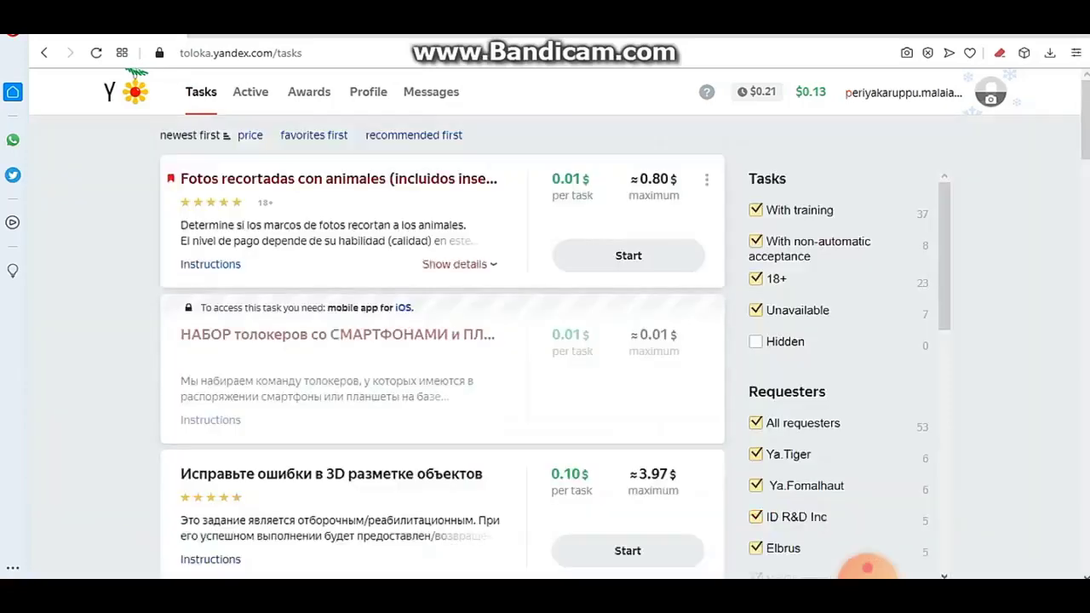
Sort the Toloka task list by favorites first and browse the listed tasks
click(314, 135)
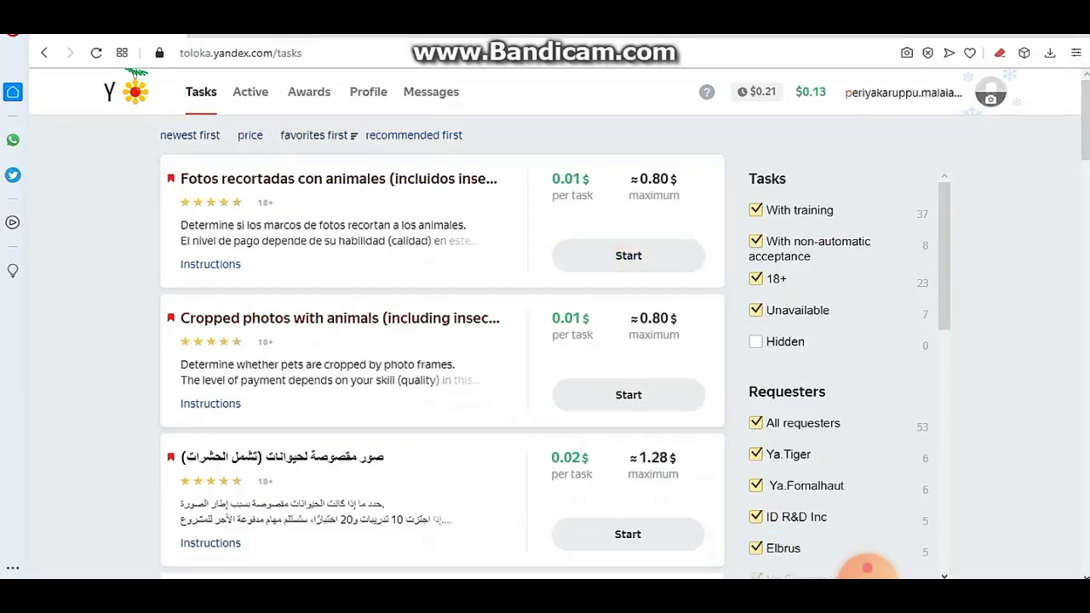
scroll(442, 340, down, 10)
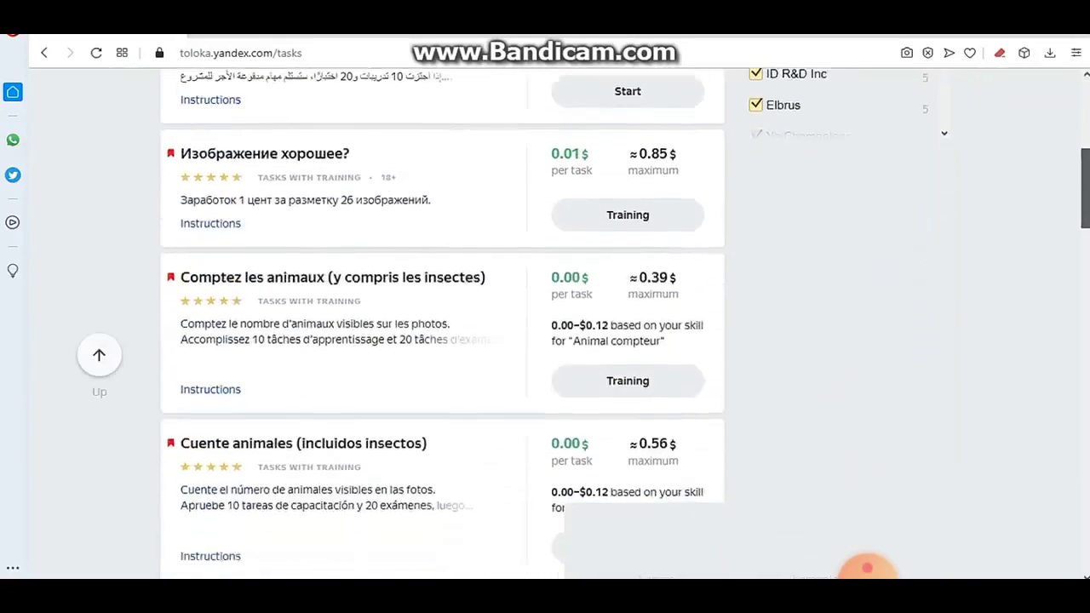
Browse the rest of the task list, and open the history of tasks under review to examine its entries
scroll(442, 341, down, 6)
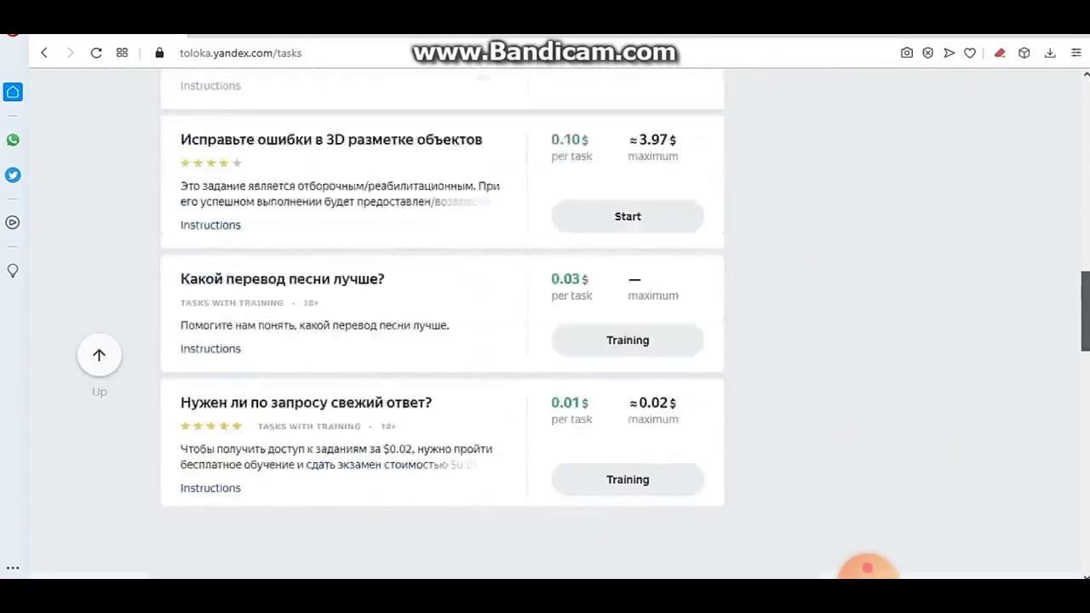
scroll(442, 341, up, 10)
scroll(441, 341, up, 2)
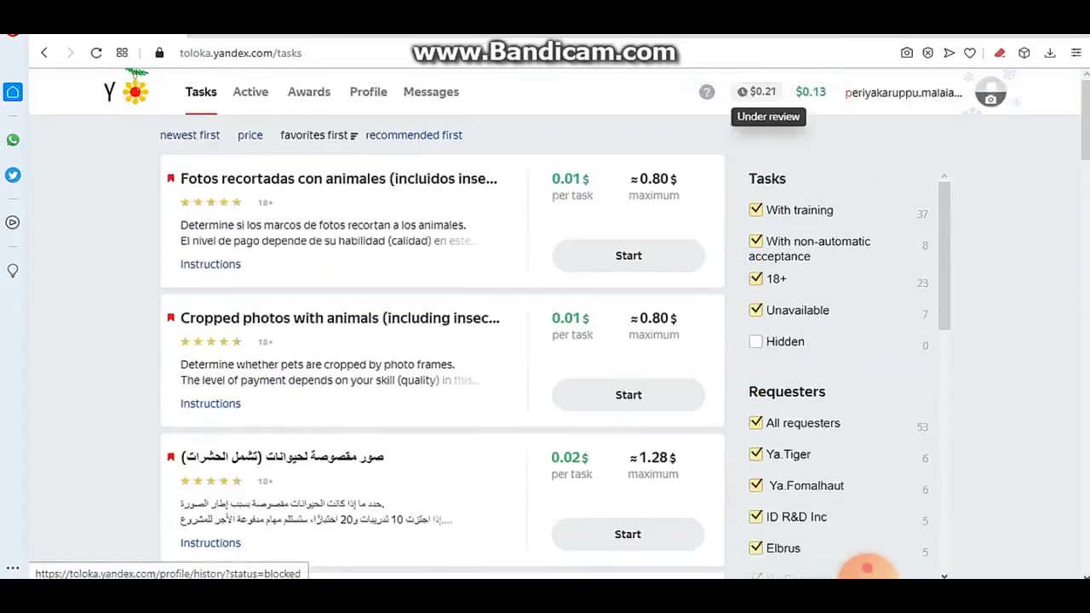
click(757, 91)
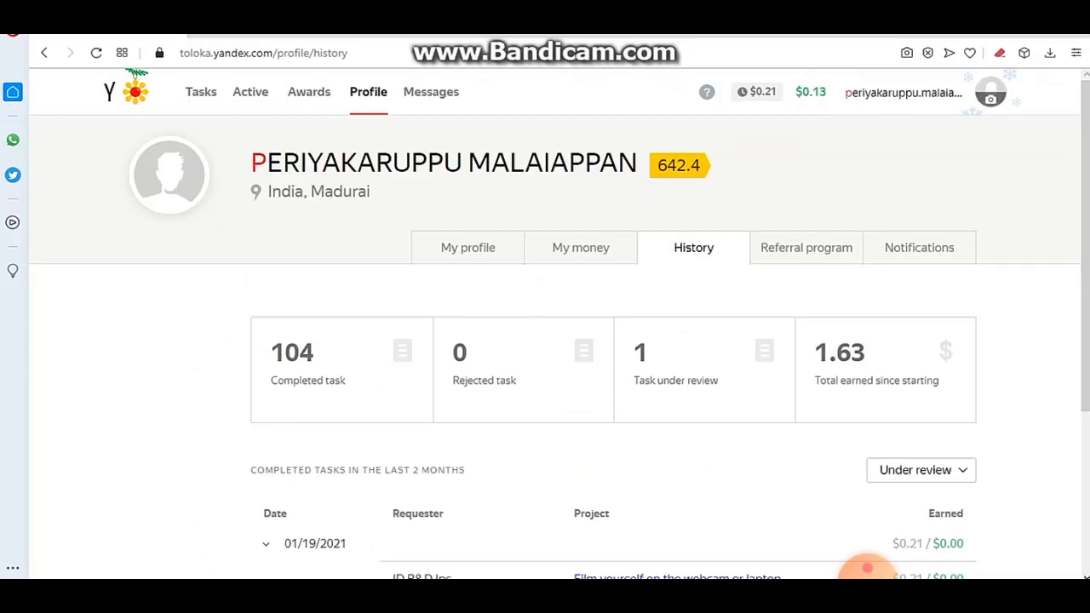
scroll(867, 568, down, 3)
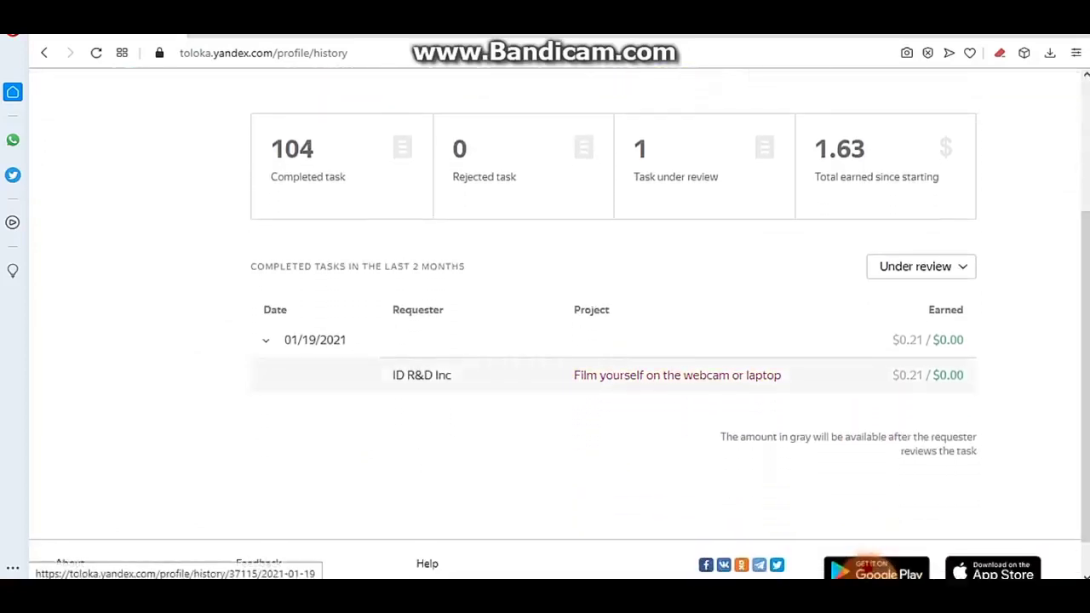
Open the submitted "Film yourself on the webcam or laptop" task from the history and review its submitted answers
click(579, 375)
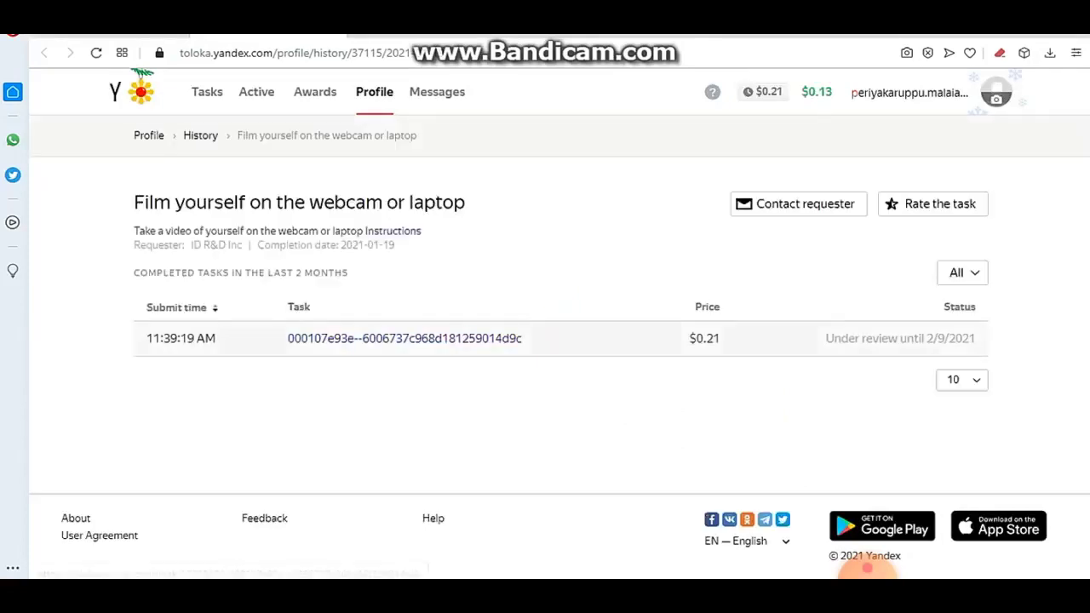
click(404, 338)
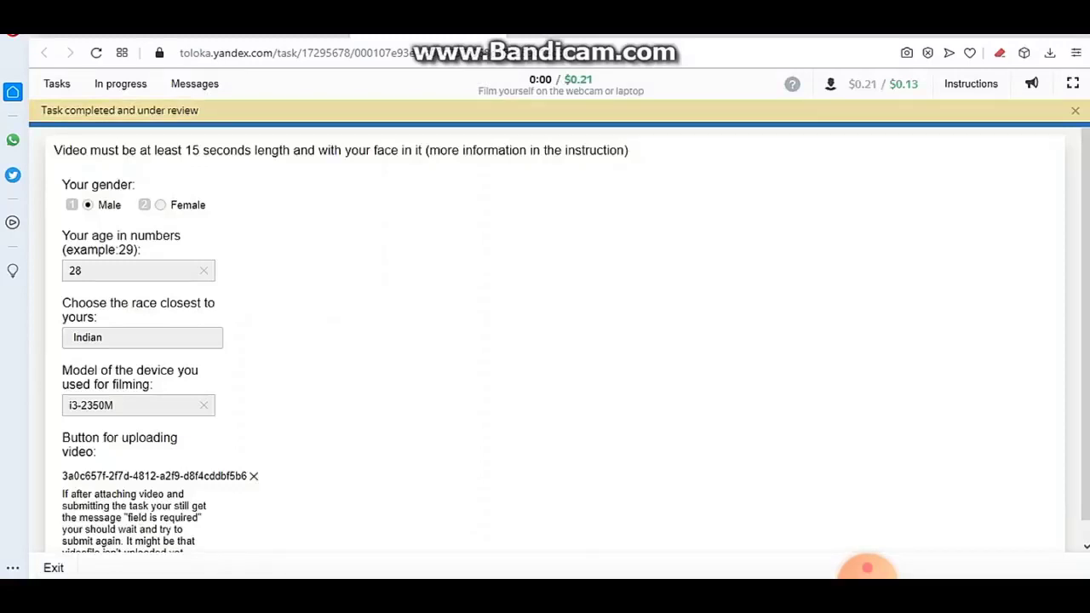
scroll(553, 341, down, 1)
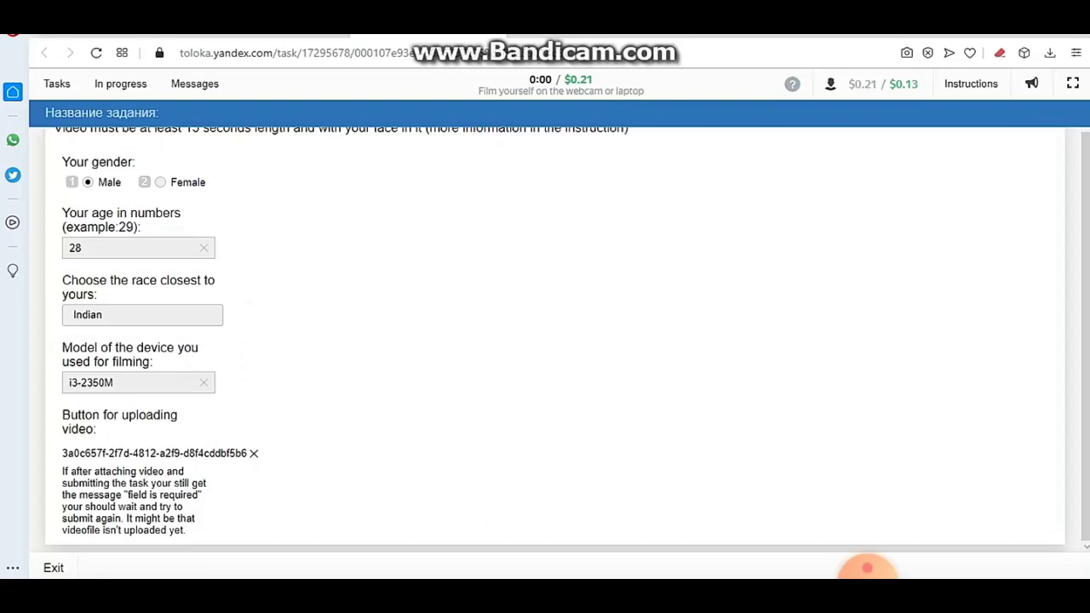
Return to the task list and highlight the account balance, clearing the selection at the end
click(57, 84)
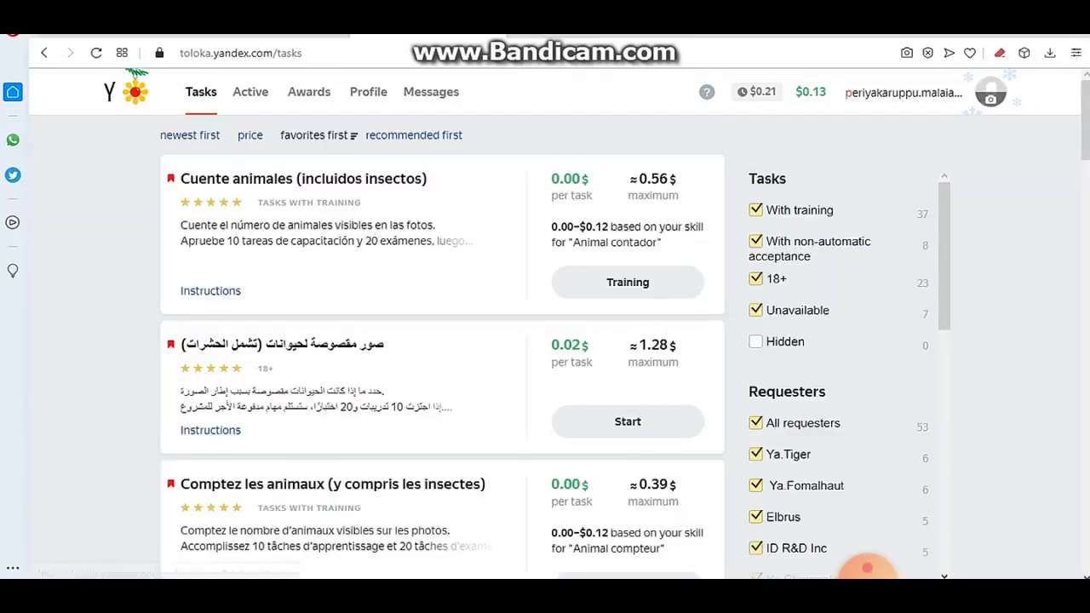
drag(776, 92, 830, 92)
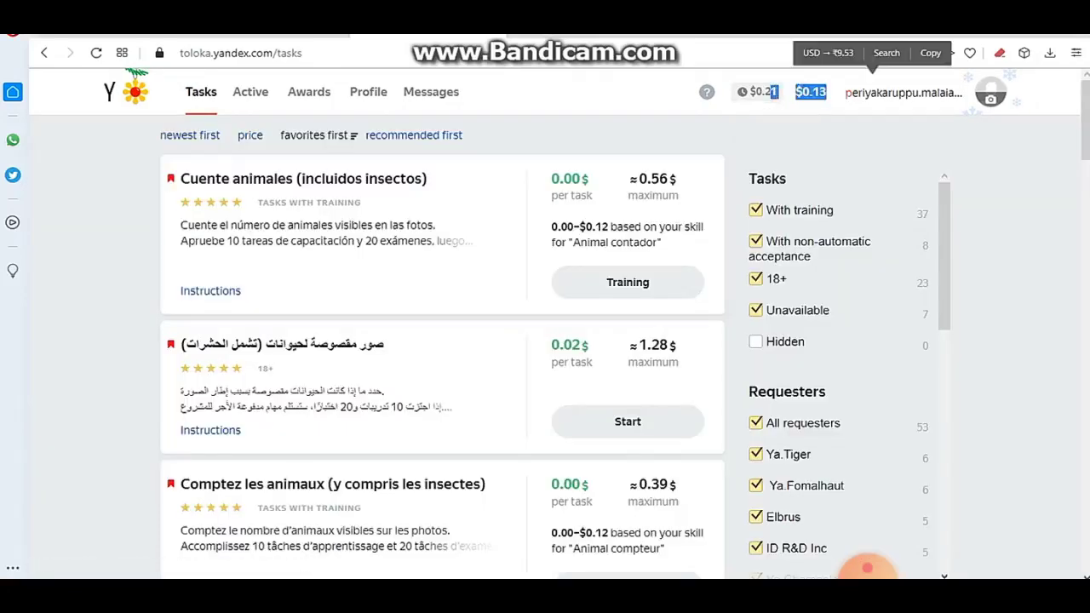
click(818, 92)
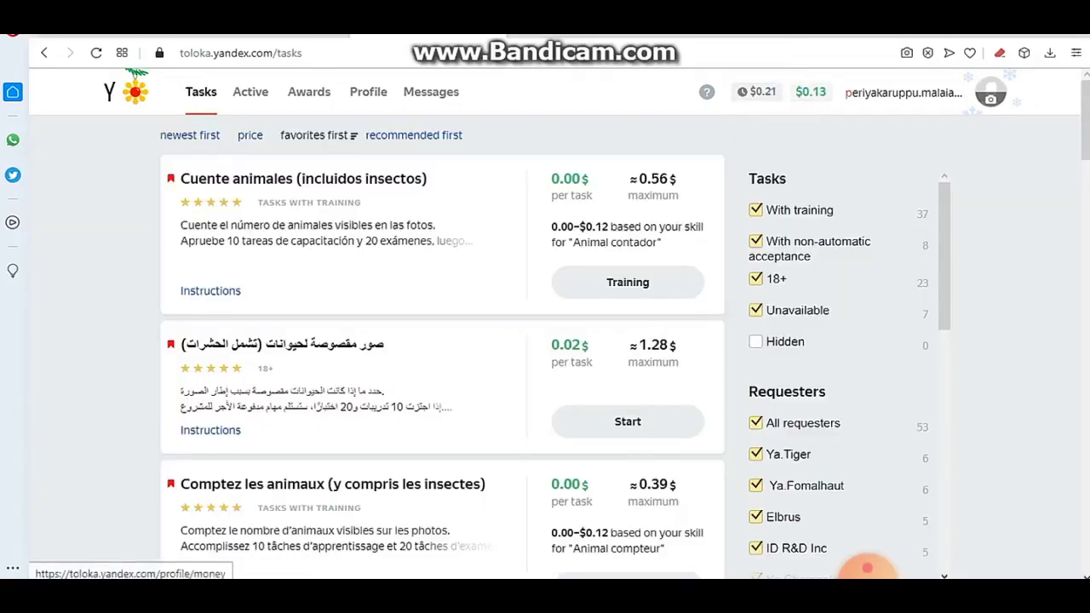